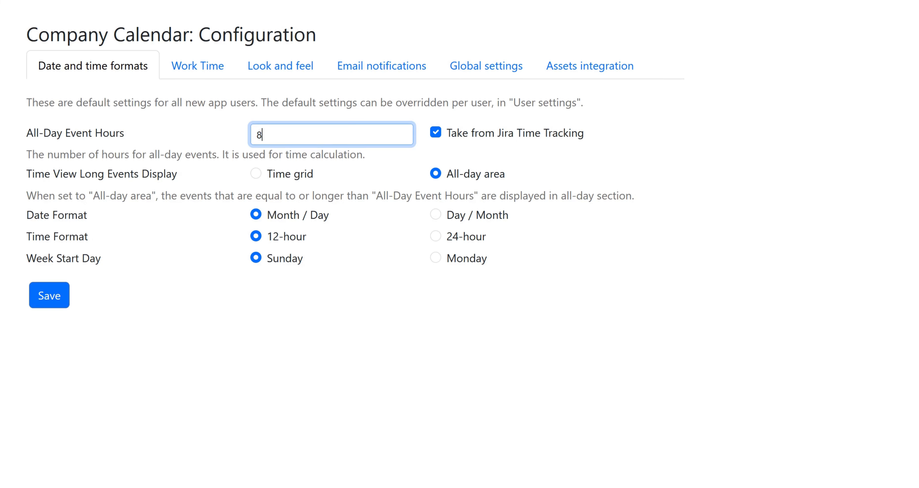
- Display long events in the time grid, use the Day / Month date format with weeks starting on Monday, and save the settings
{"action": "left_click", "coordinate": [436, 132]}
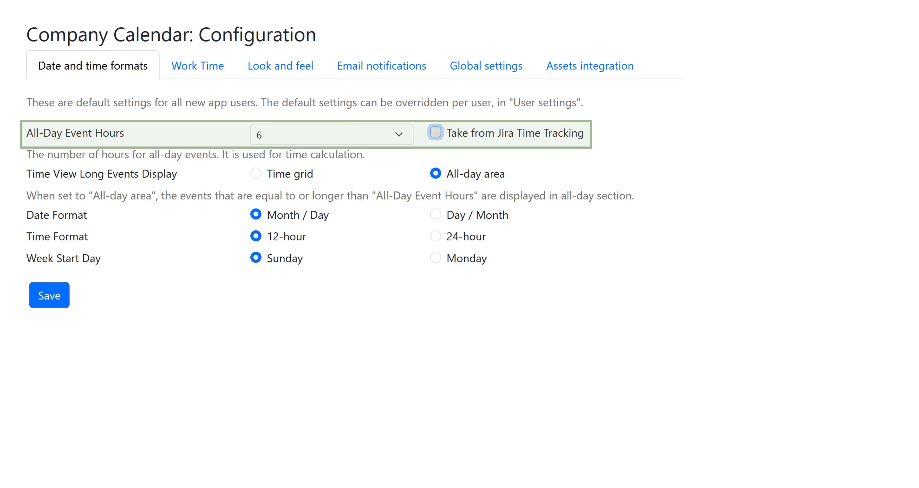
{"action": "left_click", "coordinate": [435, 132]}
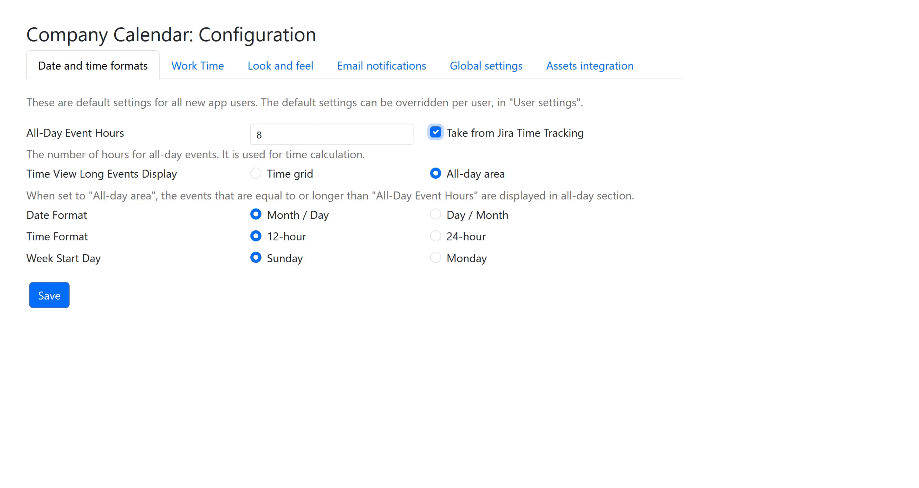
{"action": "left_click", "coordinate": [256, 174]}
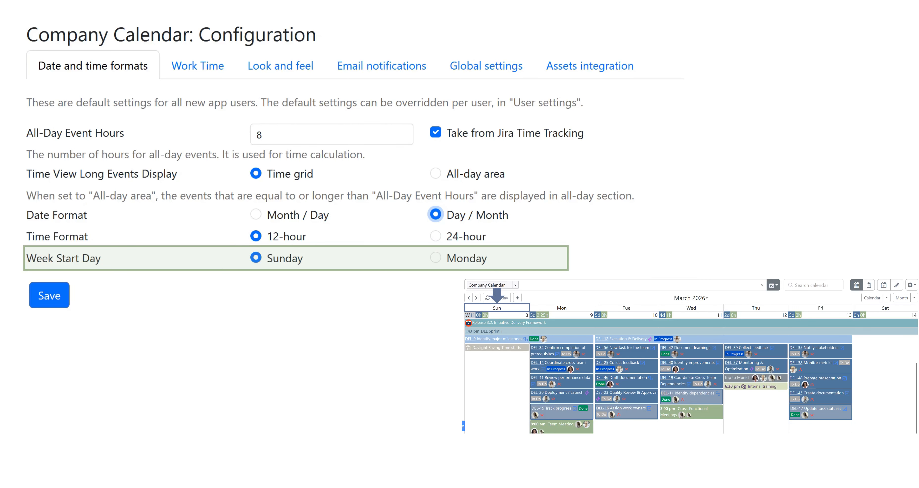
{"action": "left_click", "coordinate": [435, 258]}
{"action": "left_click", "coordinate": [50, 295]}
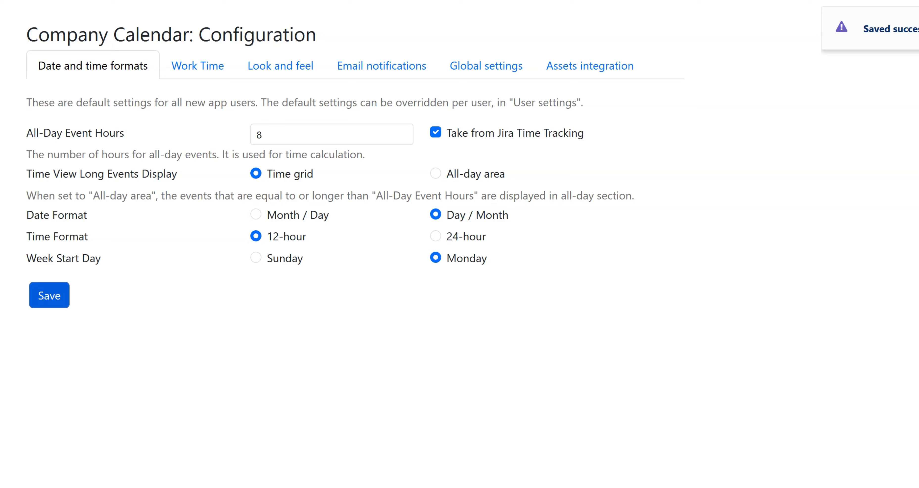
- In the 2026 work time settings, override 13/04/2026 as non-business and 18/04/2026 as a business day, and view the copy-to-next-year options
{"action": "left_click", "coordinate": [198, 65]}
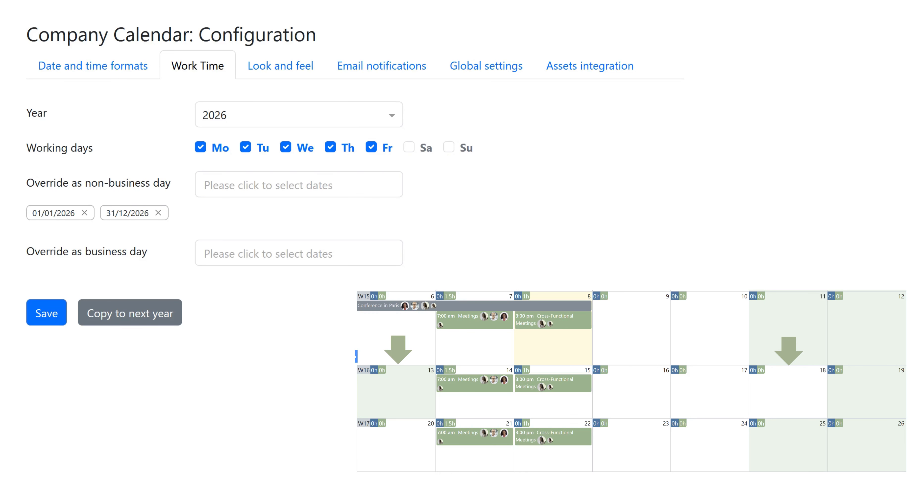
{"action": "left_click", "coordinate": [299, 184]}
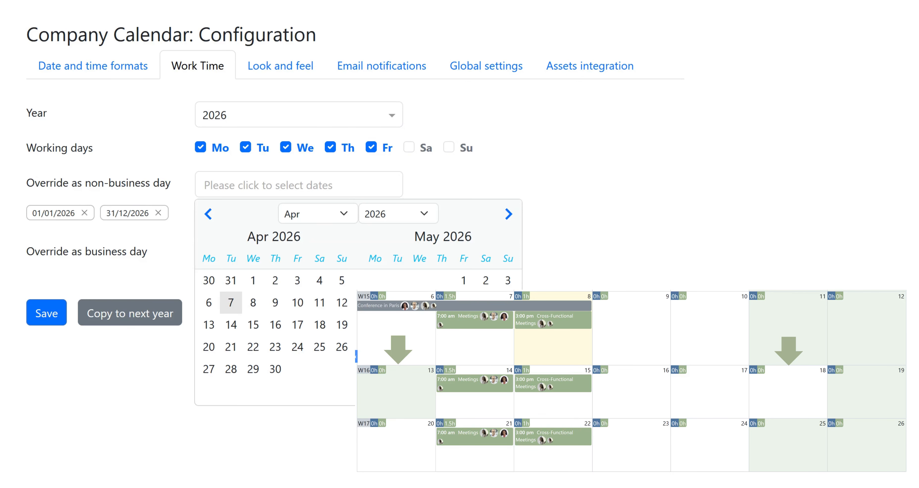
{"action": "left_click", "coordinate": [209, 325]}
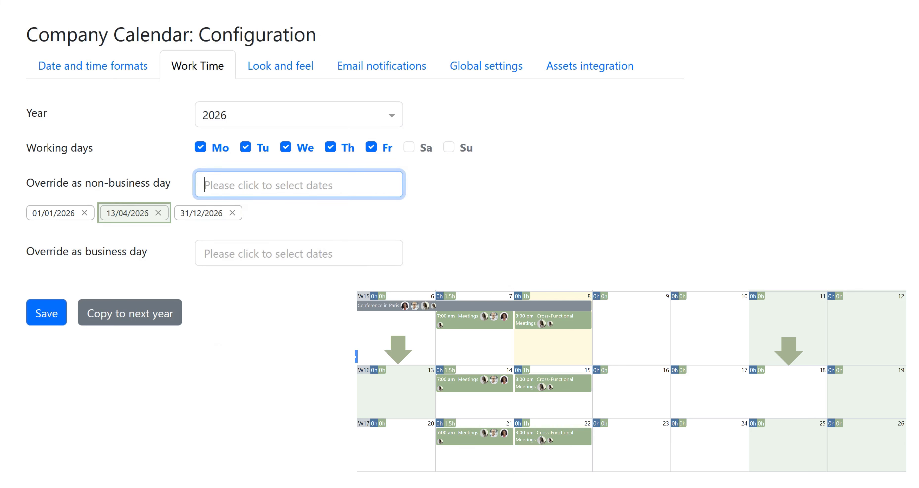
{"action": "left_click", "coordinate": [278, 253]}
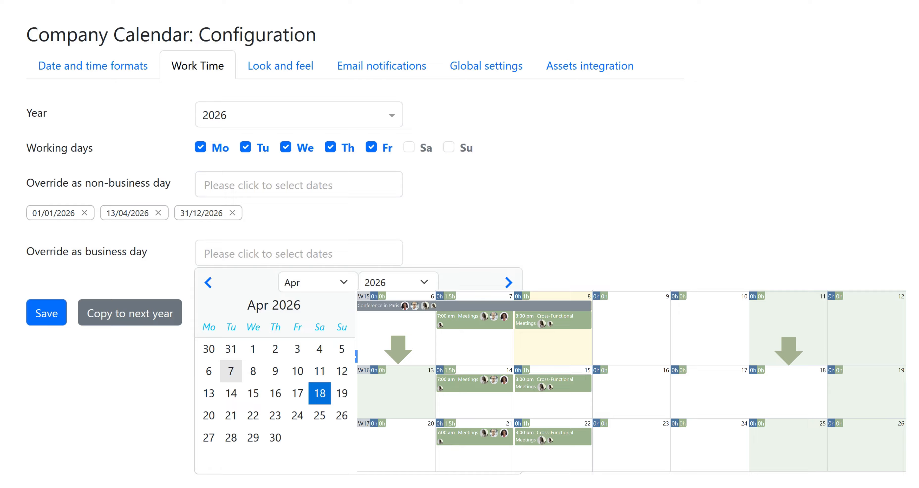
{"action": "left_click", "coordinate": [319, 393]}
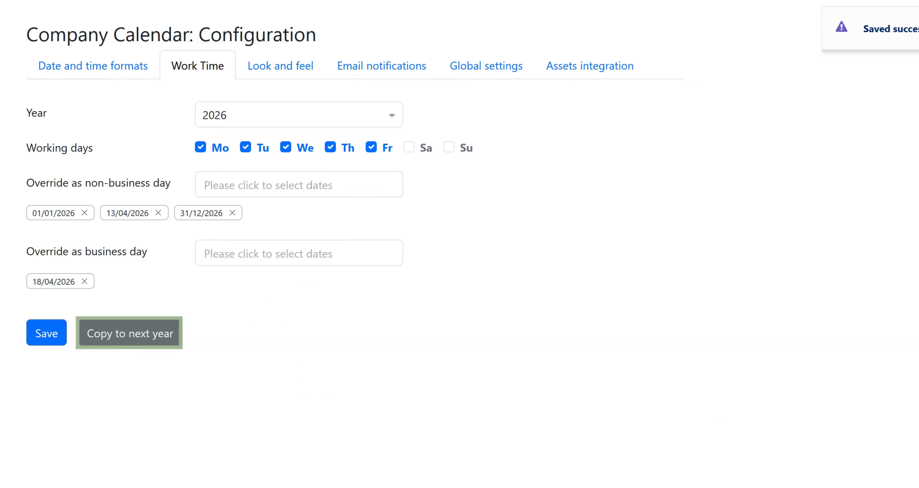
{"action": "left_click", "coordinate": [129, 333]}
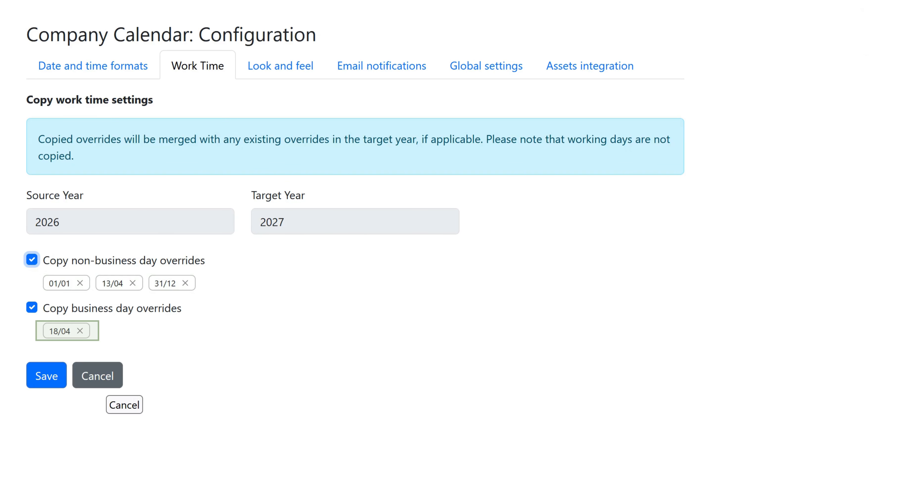
{"action": "left_click", "coordinate": [100, 378]}
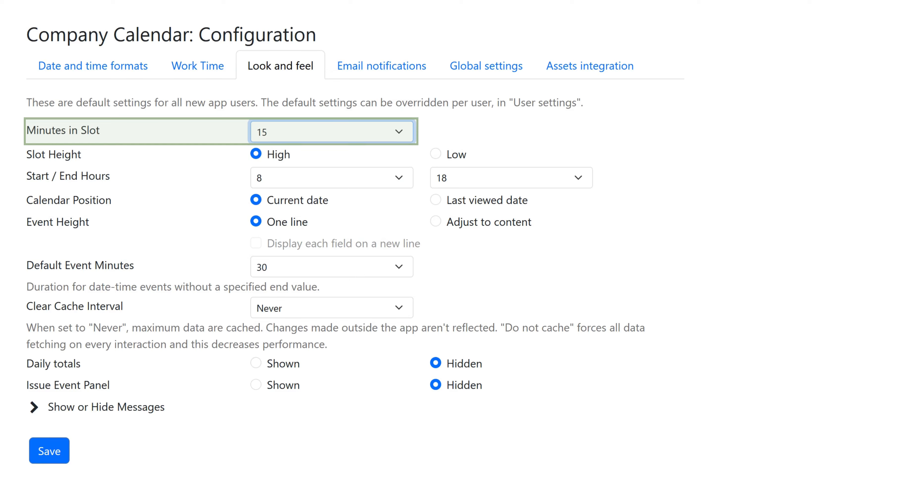
- In the look and feel defaults, set the calendar slots to 10 minutes with low slot height
{"action": "left_click", "coordinate": [332, 132]}
{"action": "left_click", "coordinate": [332, 174]}
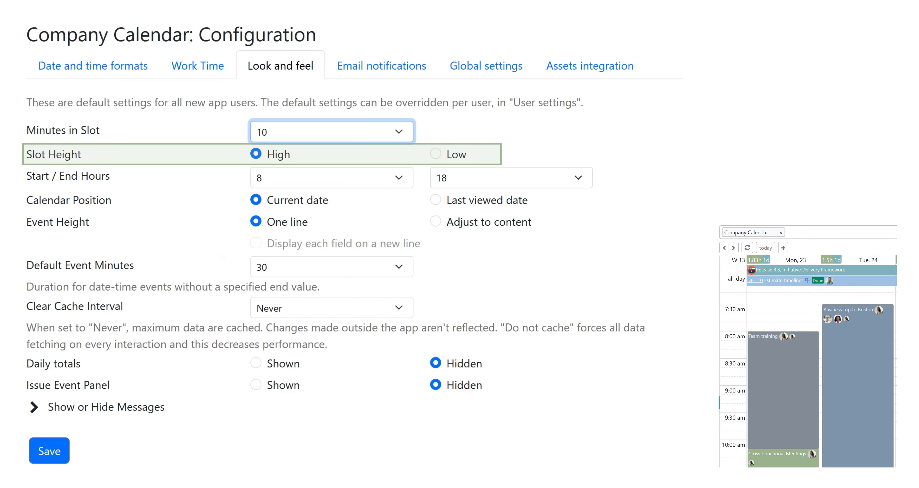
{"action": "left_click", "coordinate": [435, 154]}
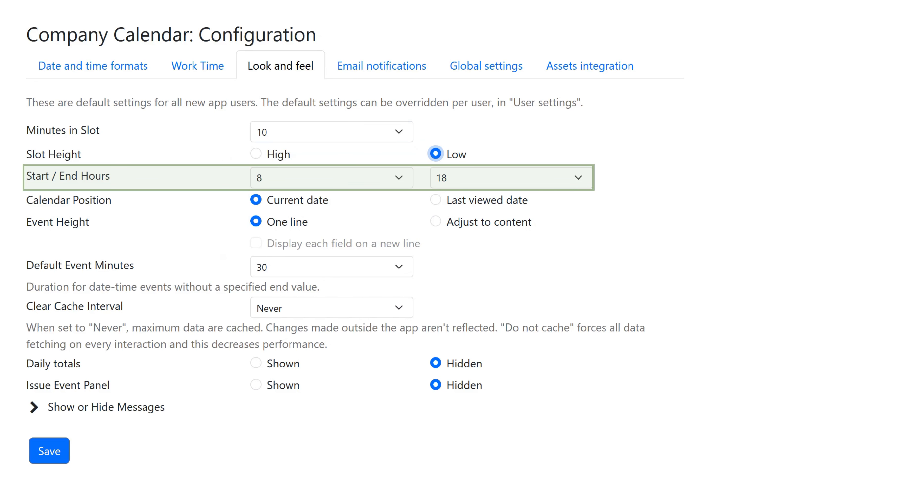
- Set the calendar's start hour to 7 and its end hour to 22
{"action": "left_click", "coordinate": [332, 178]}
{"action": "left_click", "coordinate": [332, 328]}
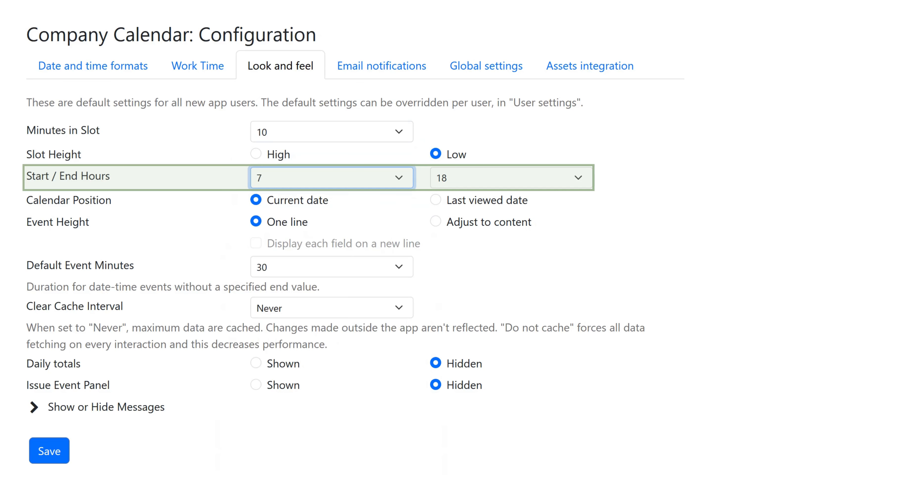
{"action": "left_click", "coordinate": [510, 177]}
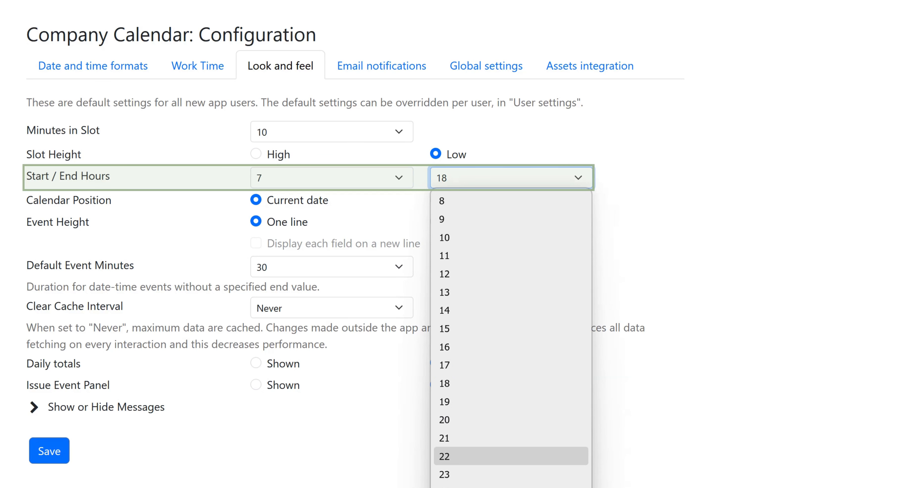
{"action": "left_click", "coordinate": [510, 455]}
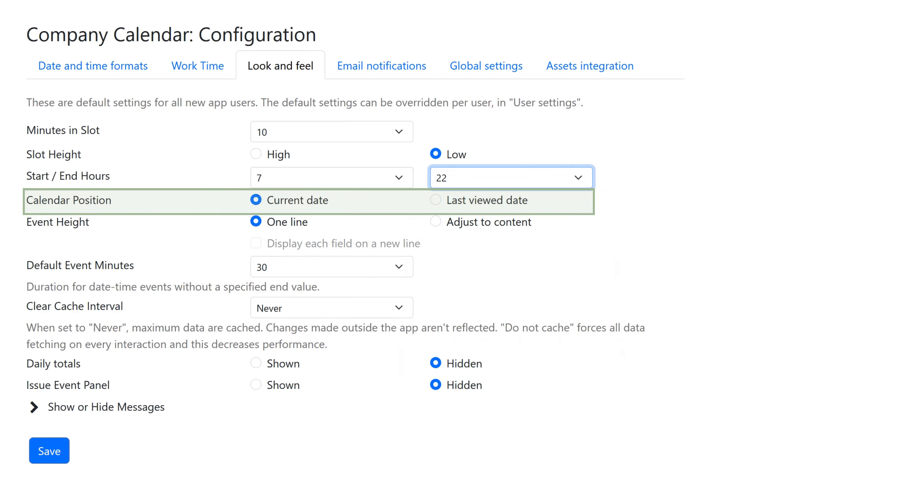
- Set the calendar position to the last viewed date, adjust event height to content, and make the default event duration 45 minutes
{"action": "left_click", "coordinate": [435, 200]}
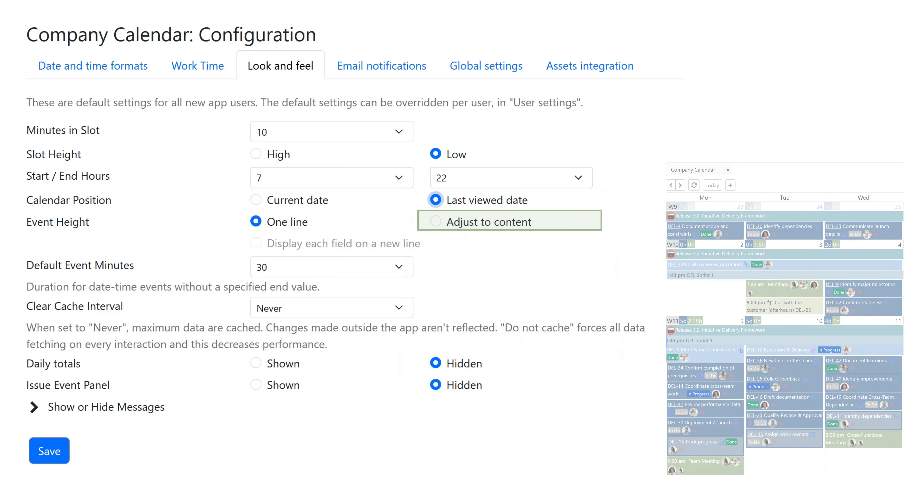
{"action": "left_click", "coordinate": [435, 221]}
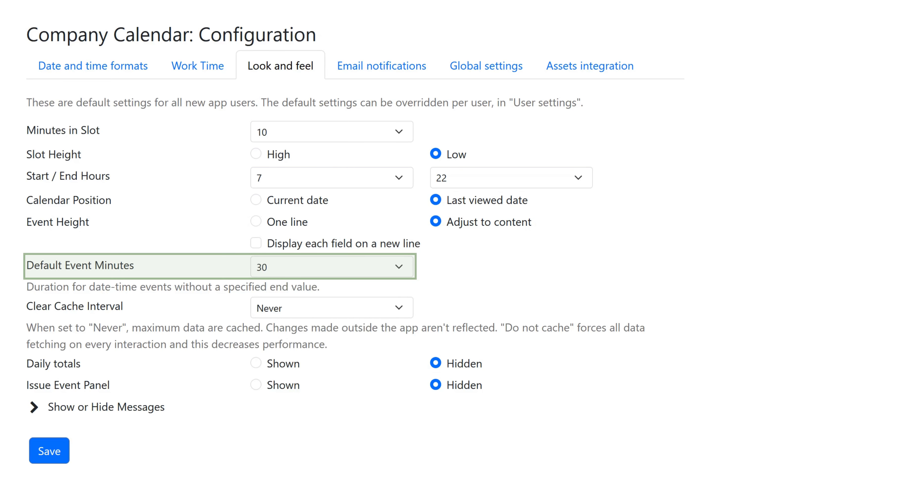
{"action": "left_click", "coordinate": [332, 266]}
{"action": "left_click", "coordinate": [331, 362]}
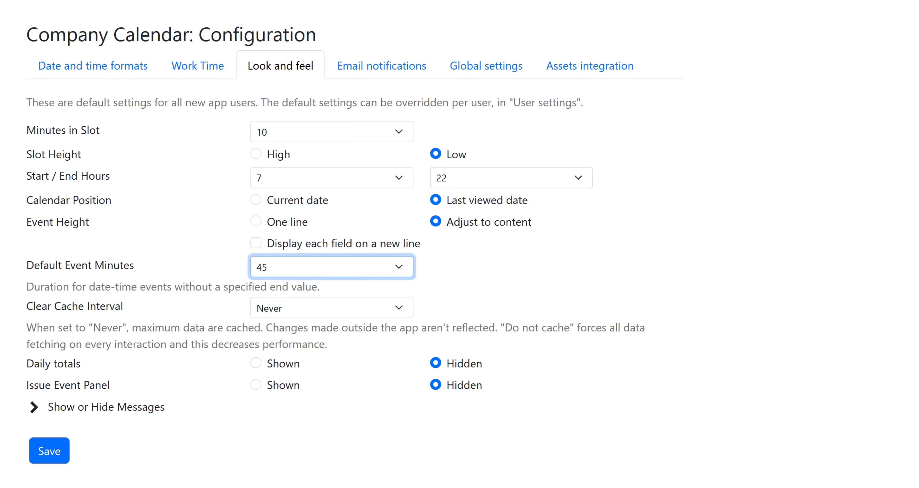
- Set both the daily totals and the Issue Event Panel to be shown
{"action": "left_click", "coordinate": [256, 363]}
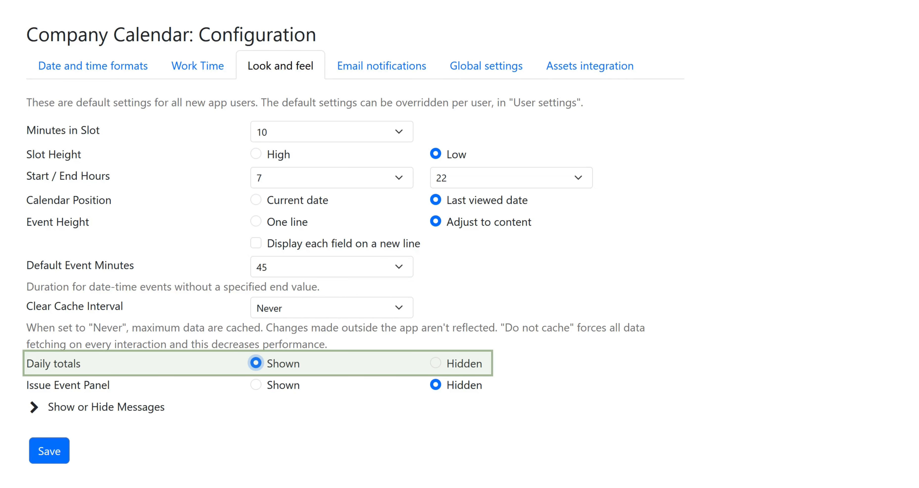
{"action": "left_click", "coordinate": [256, 385]}
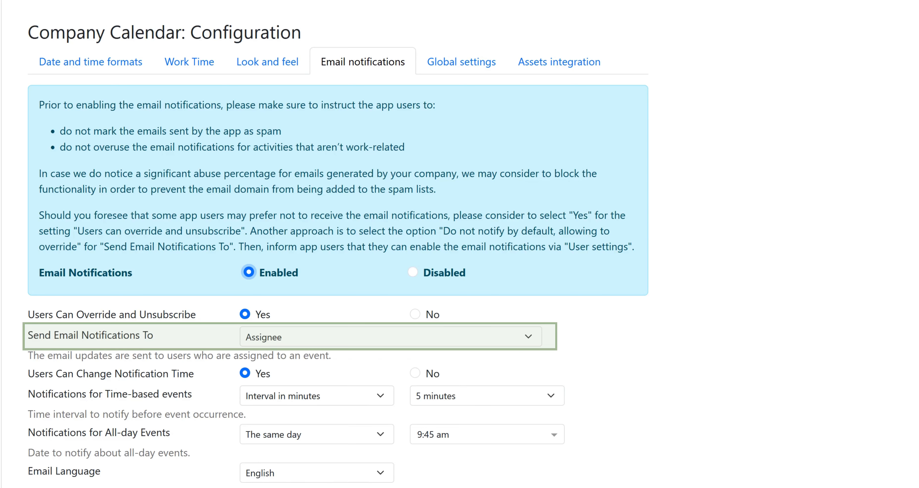
- Send email notifications to the assignee and reporter, with time-based events notified 15 minutes ahead
{"action": "left_click", "coordinate": [390, 336]}
{"action": "left_click", "coordinate": [357, 359]}
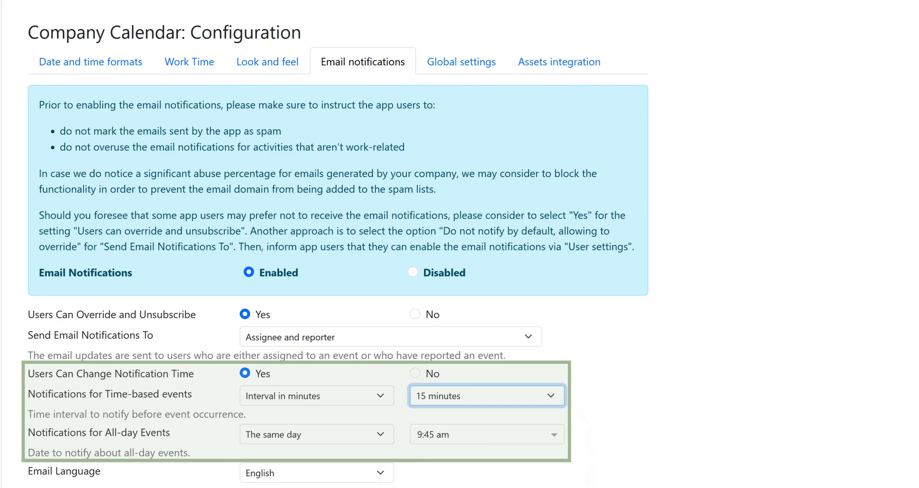
- Set the notifications for all-day events to 1 day before and pick a different notification time
{"action": "left_click", "coordinate": [317, 434]}
{"action": "left_click", "coordinate": [285, 466]}
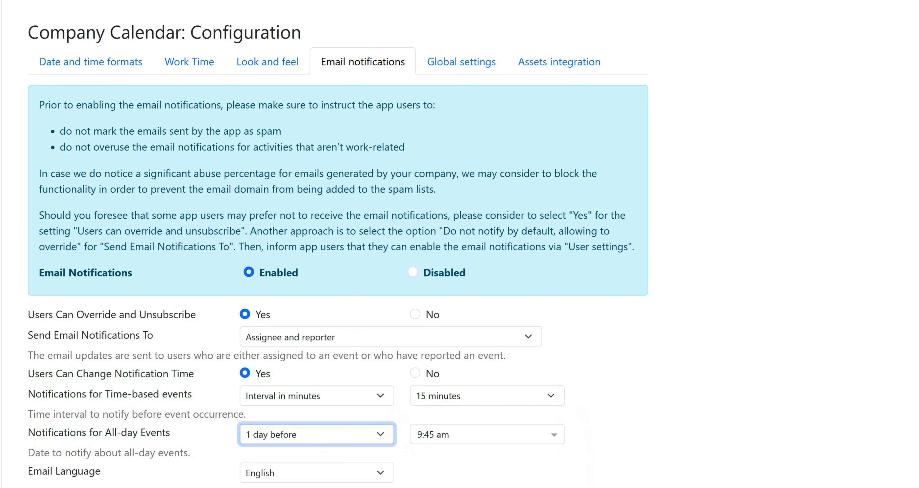
{"action": "left_click", "coordinate": [478, 434]}
{"action": "scroll", "coordinate": [477, 479], "scroll_direction": "down", "scroll_amount": 12}
{"action": "key", "text": "Return"}
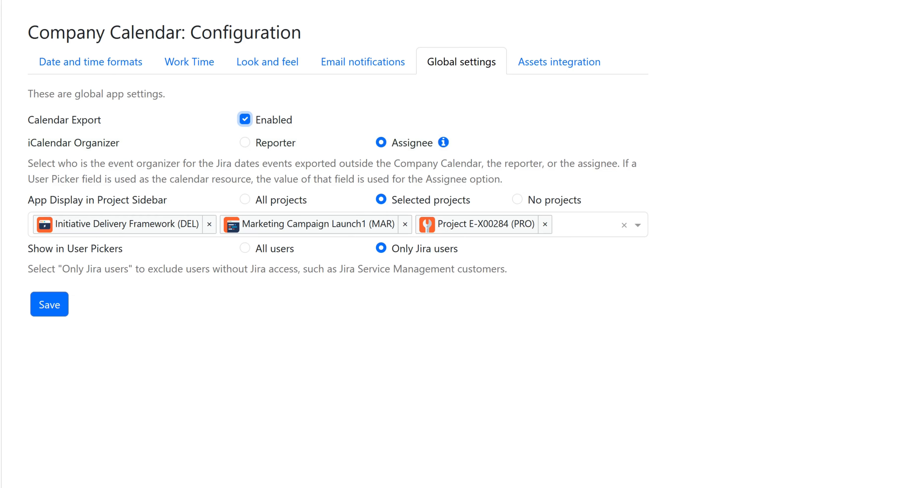
- Display the app in the project sidebar of all projects and save the global settings
{"action": "left_click", "coordinate": [245, 198]}
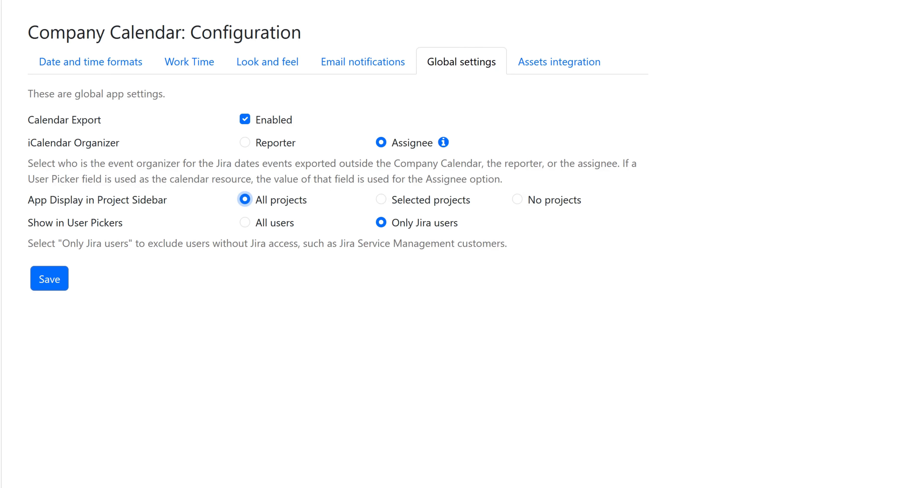
{"action": "left_click", "coordinate": [49, 278]}
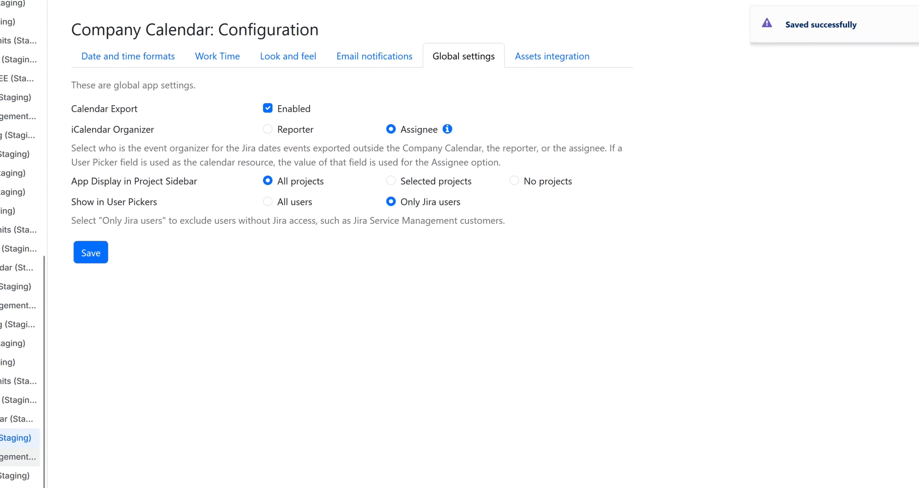
- In calendar management, give the Default calendar of the inactive owner an active owner, remove the inactive user from its resources, and save
{"action": "left_click", "coordinate": [59, 385]}
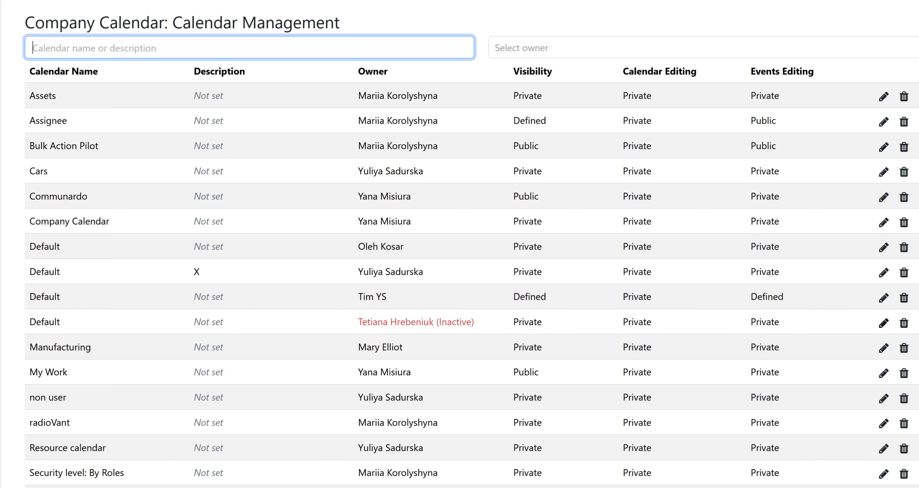
{"action": "left_click", "coordinate": [883, 323]}
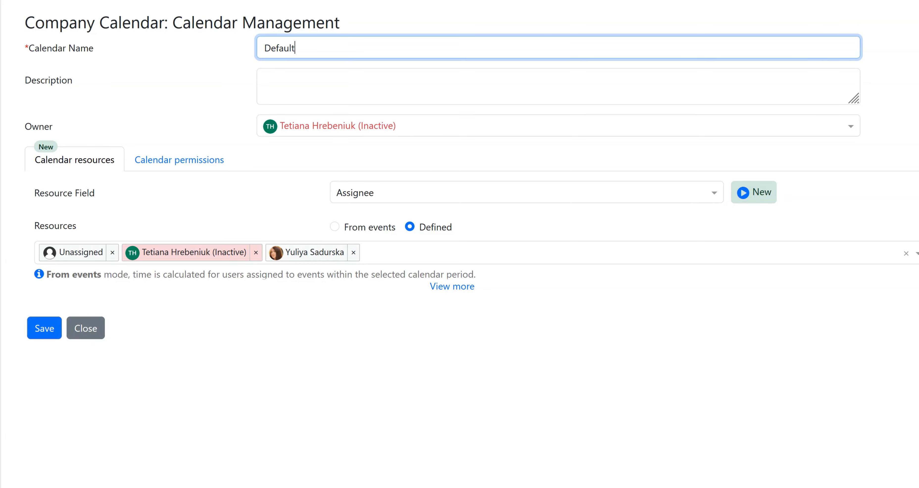
{"action": "left_click", "coordinate": [557, 126]}
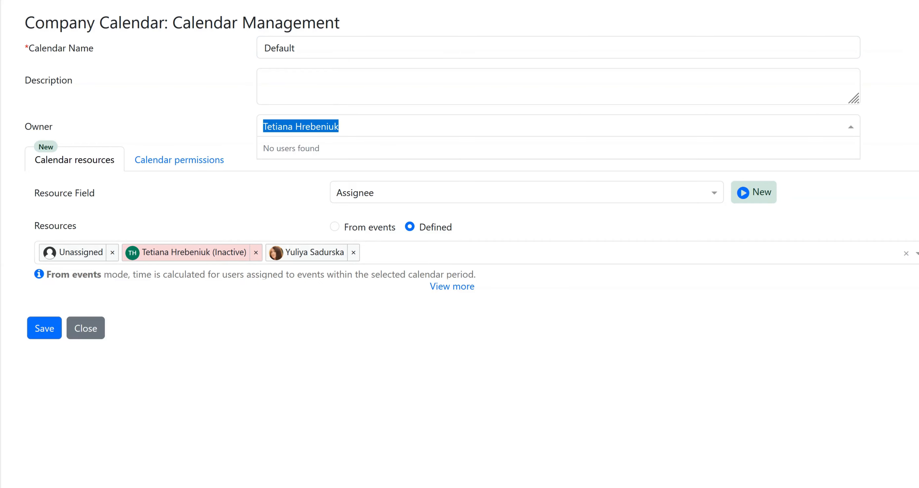
{"action": "key", "text": "BackSpace"}
{"action": "type", "text": "yul"}
{"action": "key", "text": "Return"}
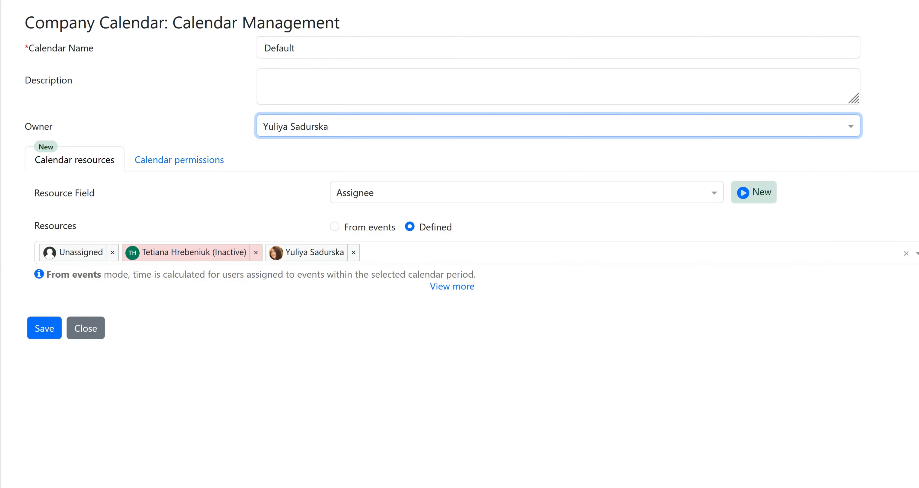
{"action": "left_click", "coordinate": [255, 252]}
{"action": "left_click", "coordinate": [44, 328]}
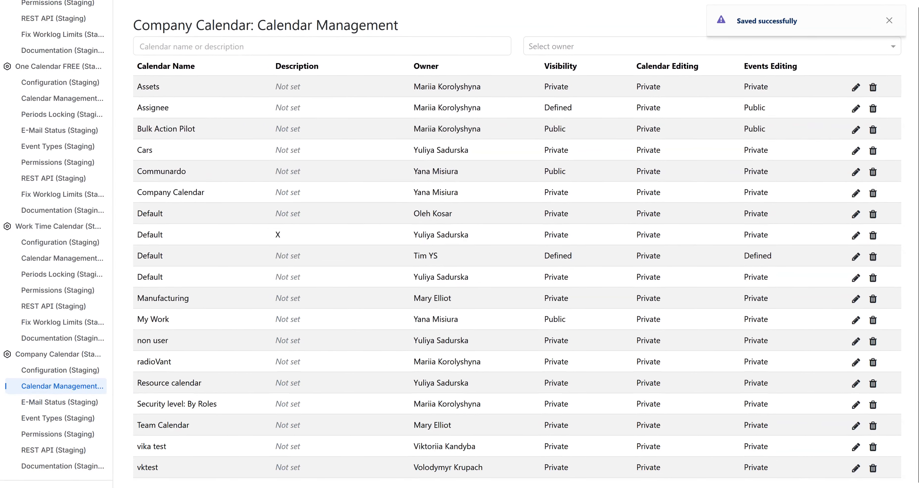
- Check the delivery status of the Company Calendar notification emails
{"action": "left_click", "coordinate": [59, 402]}
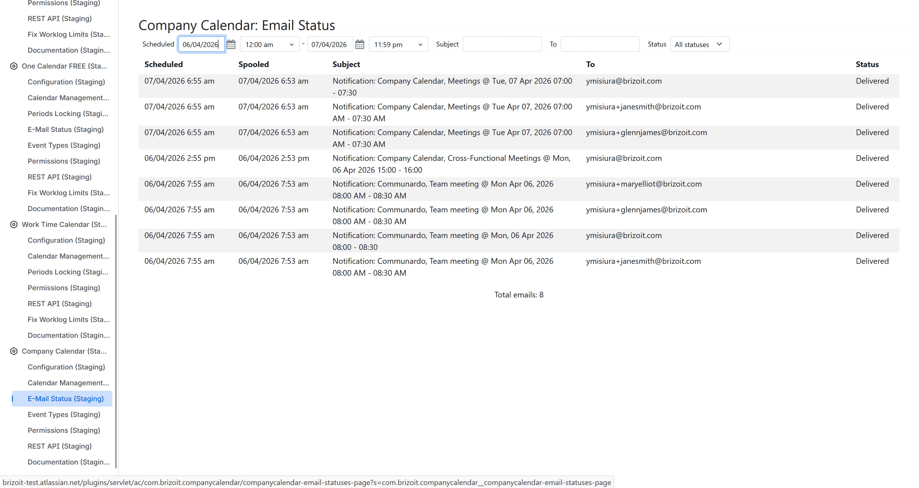
- Add a custom event type named Maintenance with project and users required and the gears icon, and save it
{"action": "left_click", "coordinate": [64, 414]}
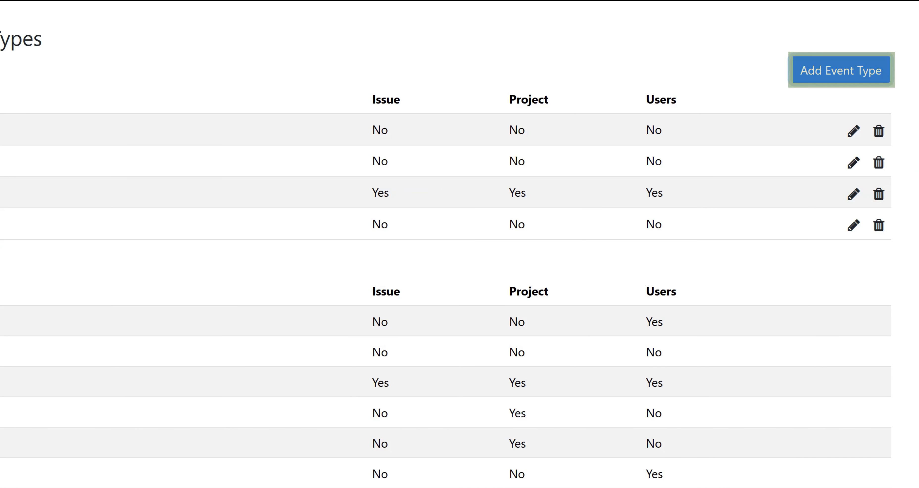
{"action": "left_click", "coordinate": [840, 70]}
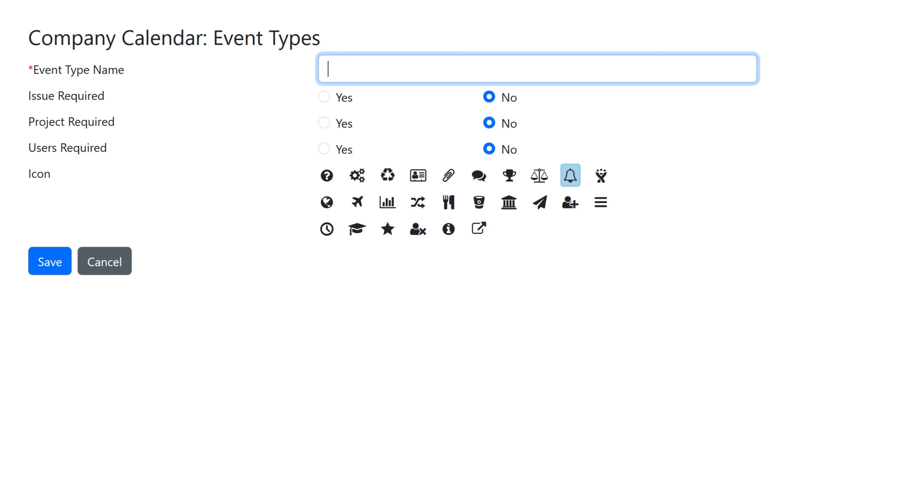
{"action": "type", "text": "Maintenance"}
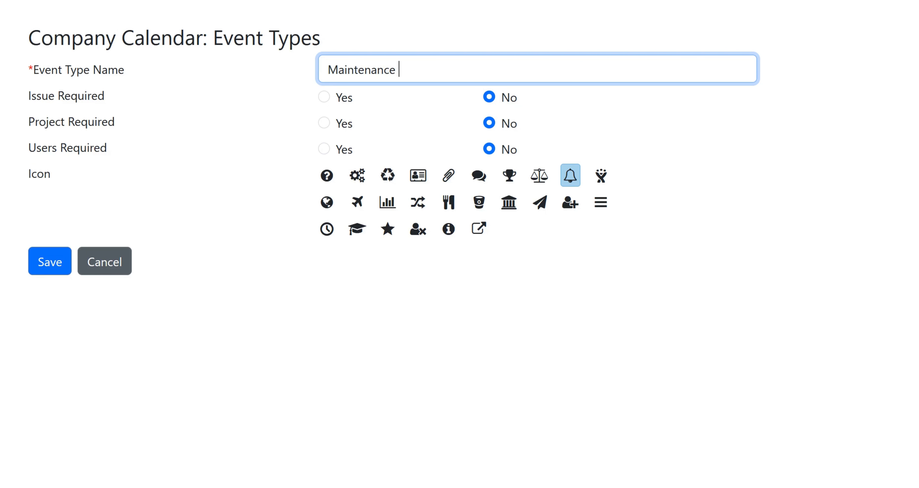
{"action": "left_click", "coordinate": [324, 122]}
{"action": "left_click", "coordinate": [324, 148]}
{"action": "left_click", "coordinate": [356, 175]}
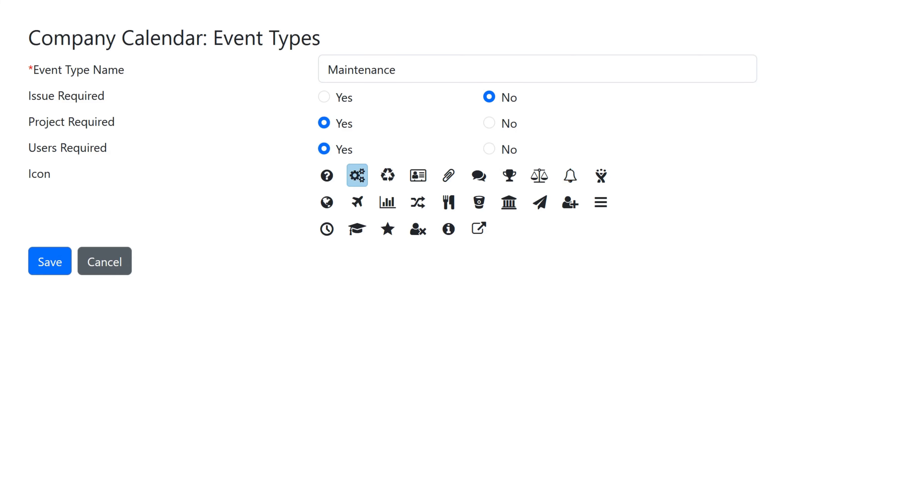
{"action": "left_click", "coordinate": [127, 196]}
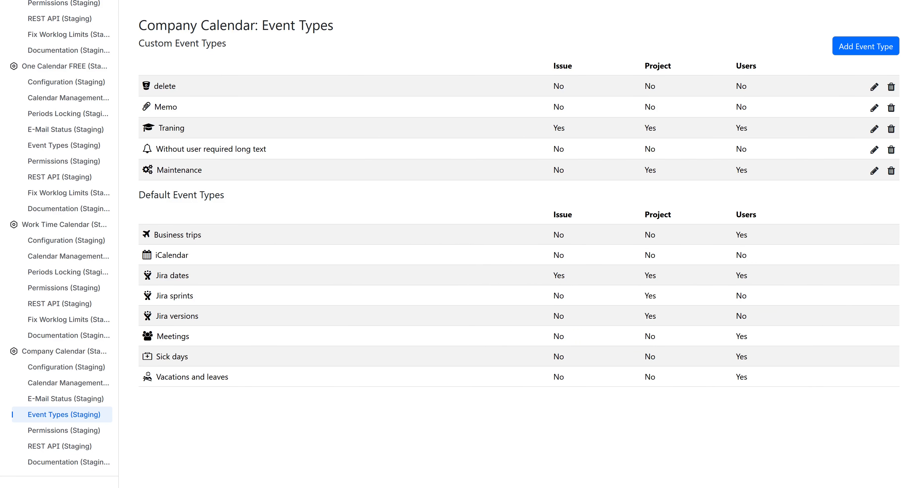
- Restrict calendar creation permission to the groups jira-admins-brizoit-test and jira-software-users-brizoit-test, and save
{"action": "left_click", "coordinate": [63, 430]}
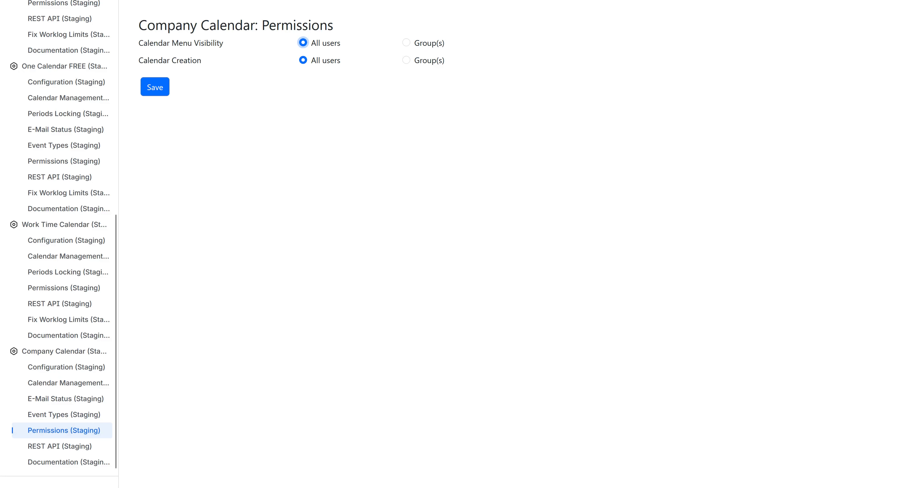
{"action": "left_click", "coordinate": [405, 60]}
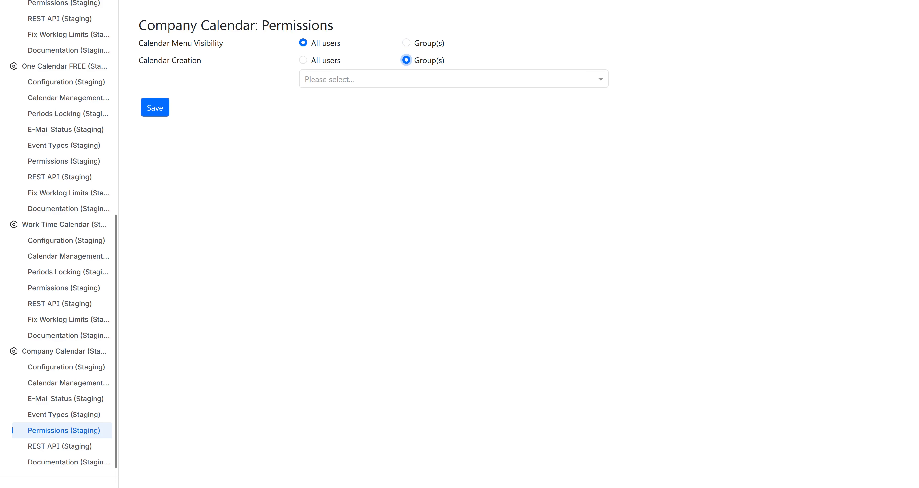
{"action": "left_click", "coordinate": [406, 79]}
{"action": "type", "text": "jira"}
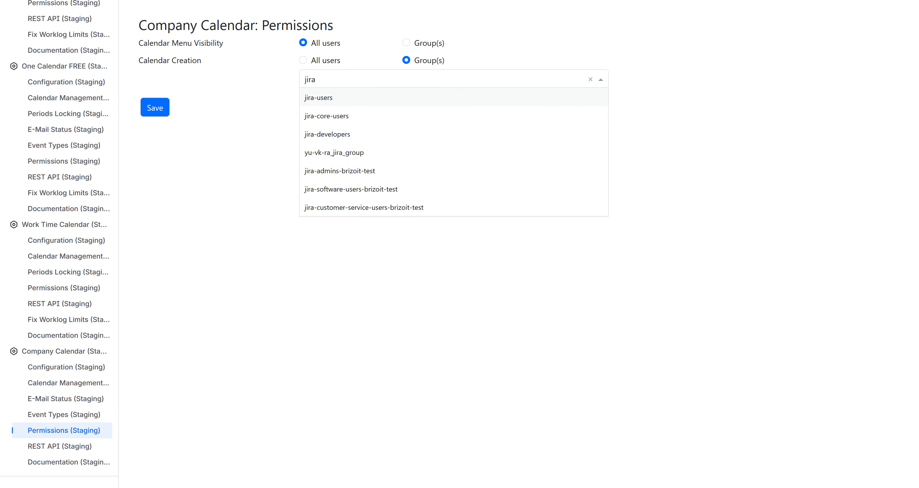
{"action": "left_click", "coordinate": [340, 171]}
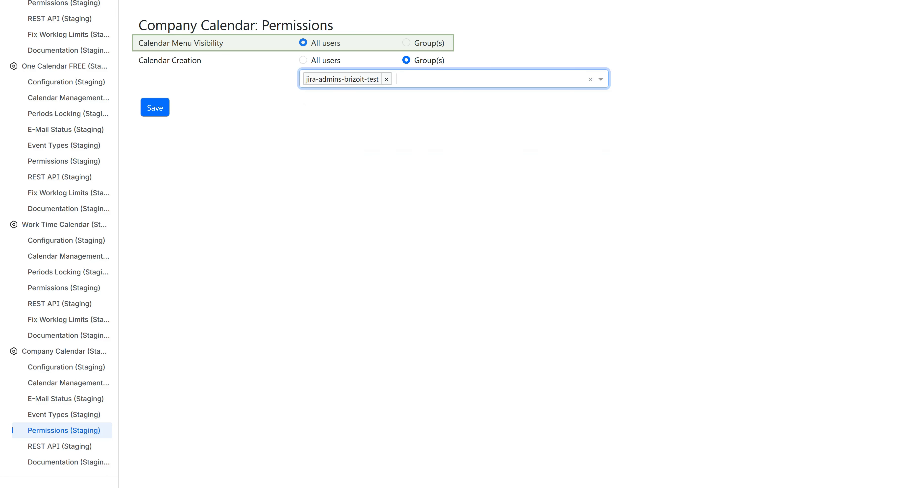
{"action": "left_click", "coordinate": [445, 79]}
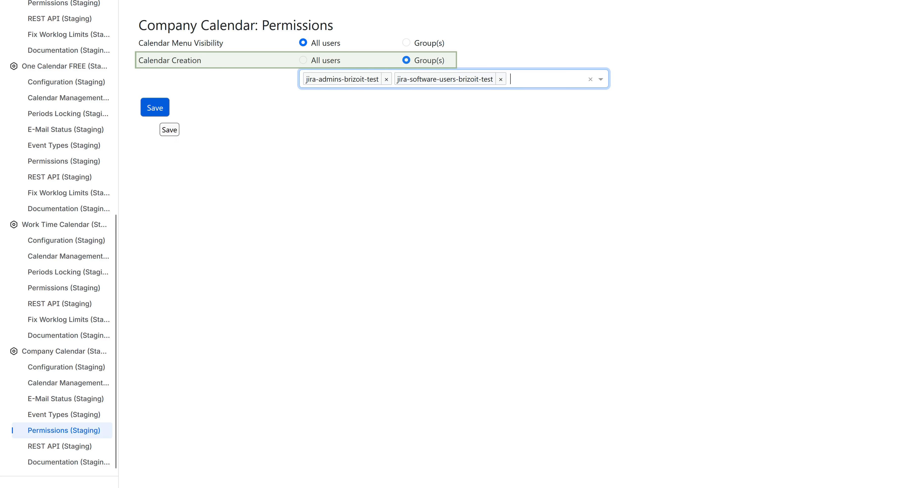
{"action": "left_click", "coordinate": [155, 107]}
- Review the REST API tokens of Company Calendar and the calendars they give access to
{"action": "left_click", "coordinate": [60, 446]}
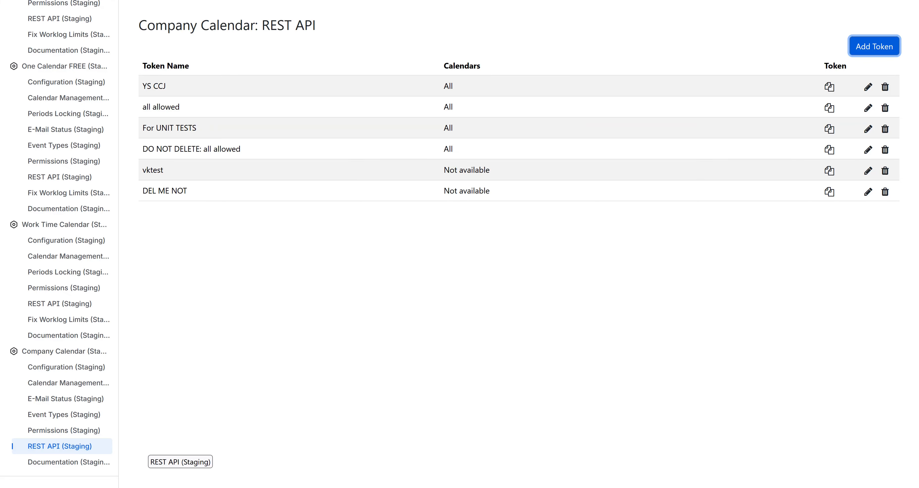
{"action": "left_click", "coordinate": [147, 446]}
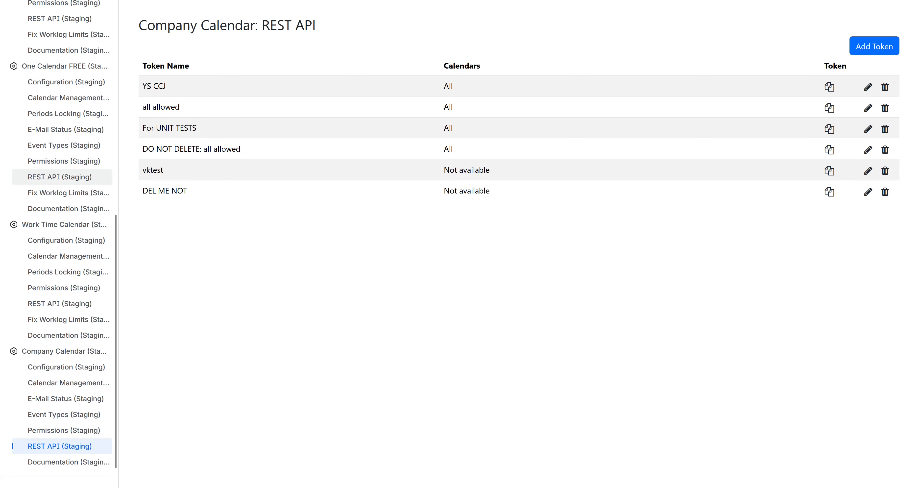
{"action": "scroll", "coordinate": [60, 178], "scroll_direction": "up", "scroll_amount": 10}
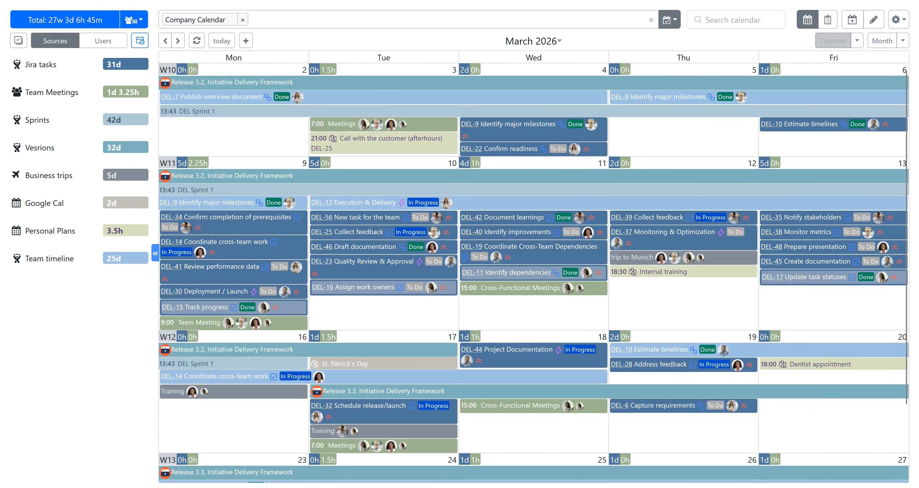
- Show the settings options of the calendar view
{"action": "left_click", "coordinate": [897, 19]}
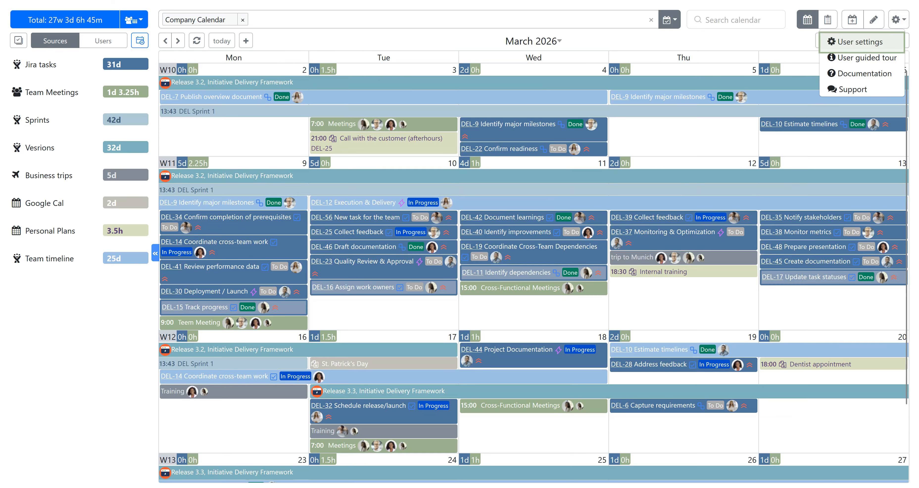